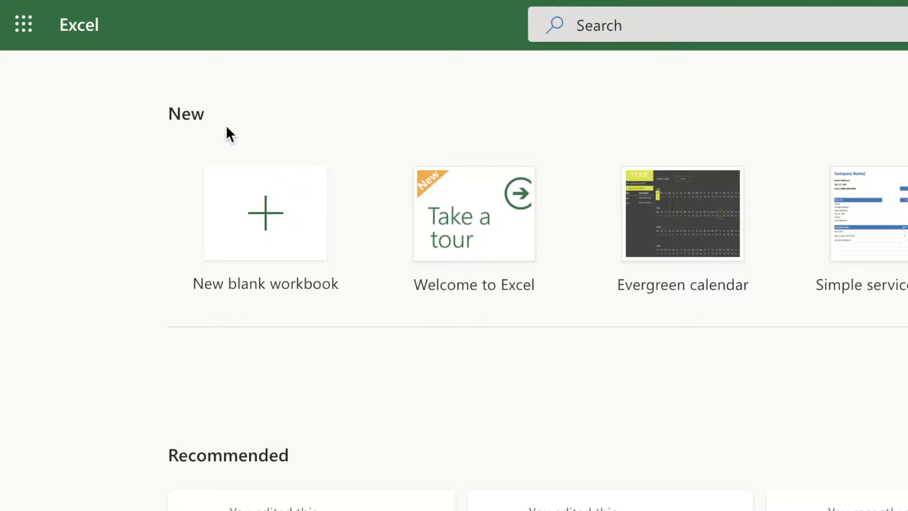
Step: Create a new blank workbook
left_click(26, 23)
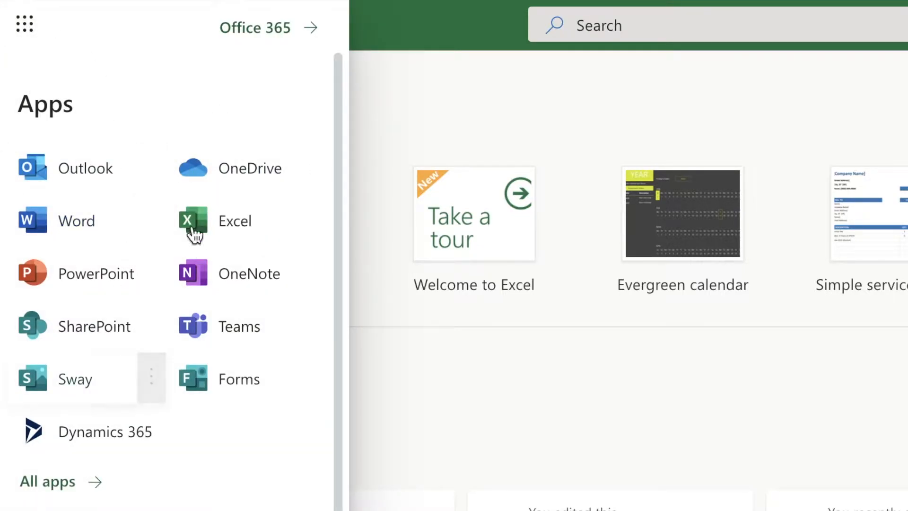
left_click(407, 82)
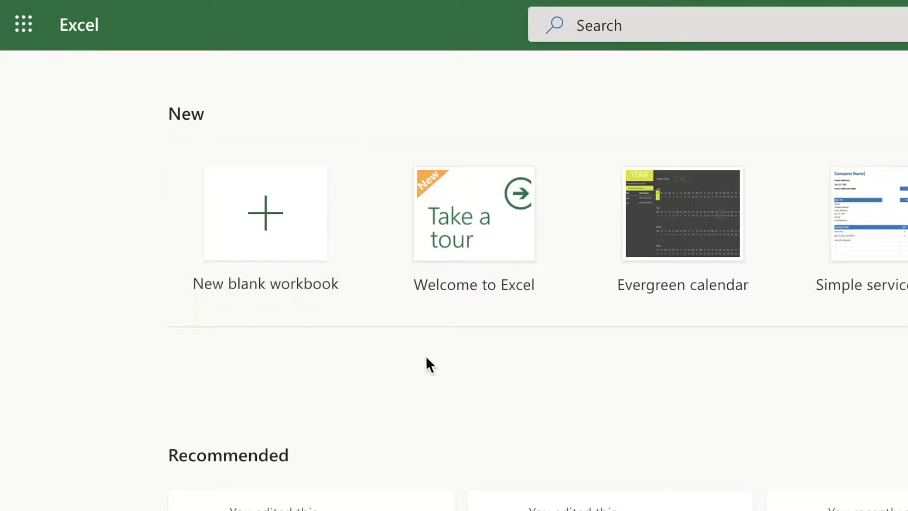
left_click(270, 223)
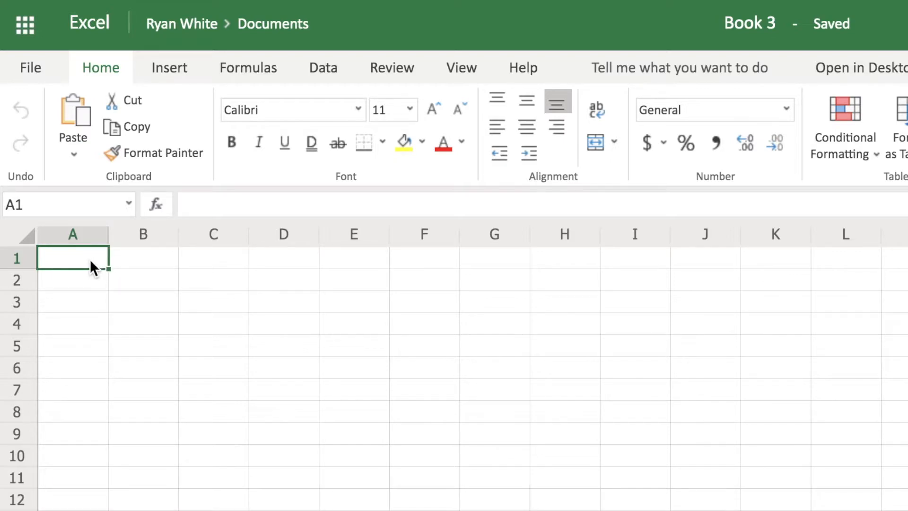
Step: Enter the title Table 1: Dissolving Salt in Water Experiment in cell A1
type("Table")
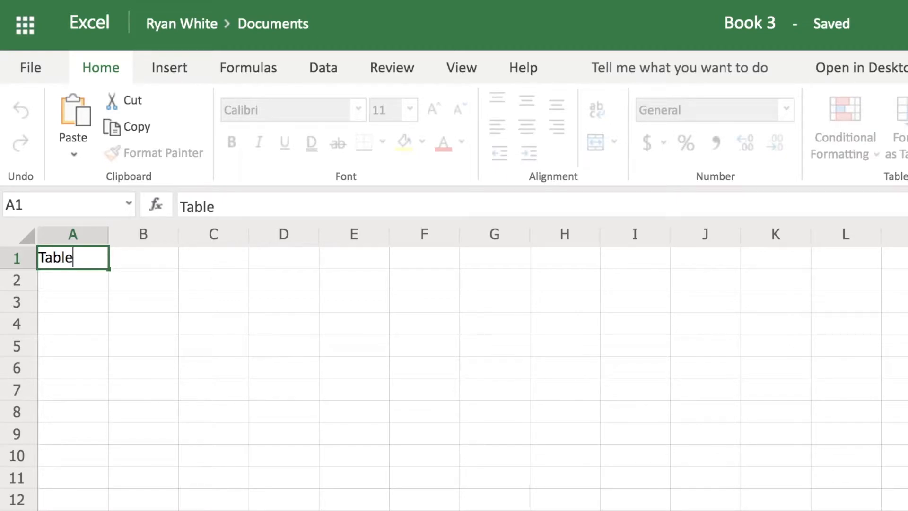
type(" 1: Dissolving Salt in Water Experiment")
left_click(73, 281)
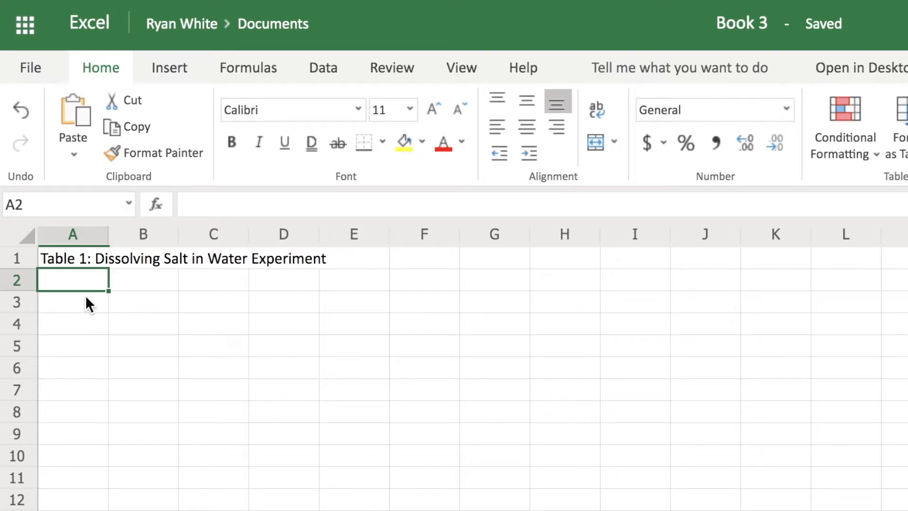
Step: List the four students' names in cells A3 to A6
left_click(70, 309)
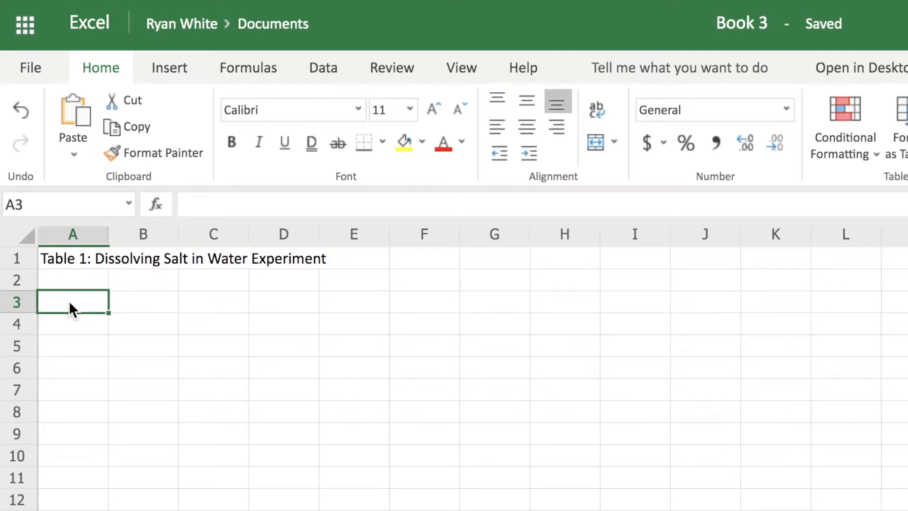
type("Xavier")
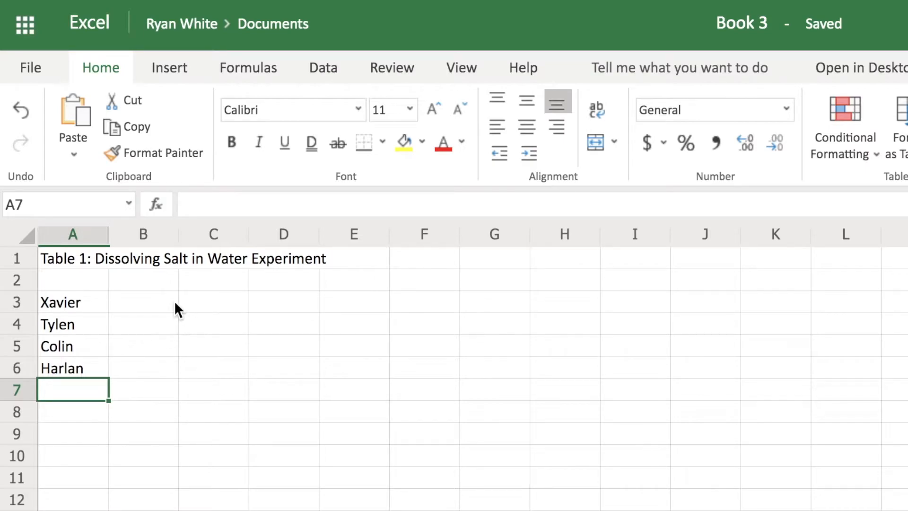
Step: Enter the header Mass Before (g) in cell B2 and widen column B to fit it
left_click(157, 287)
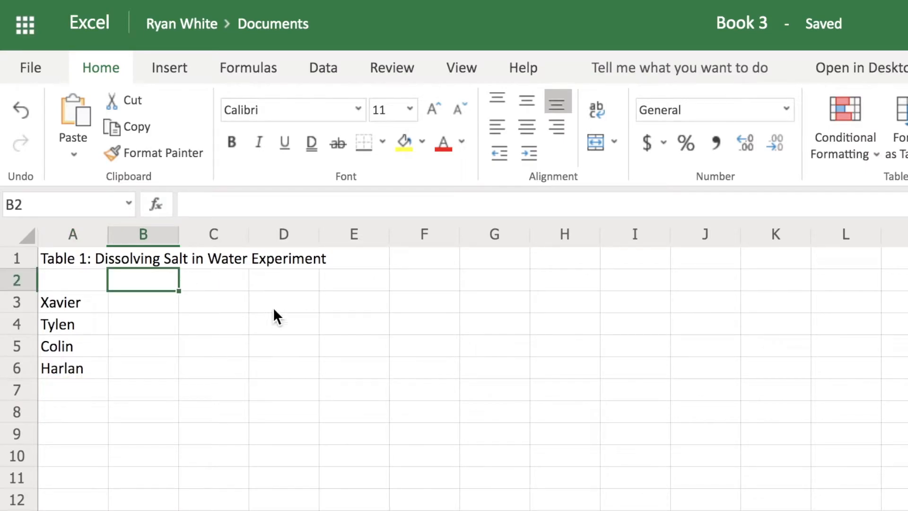
type("Bef")
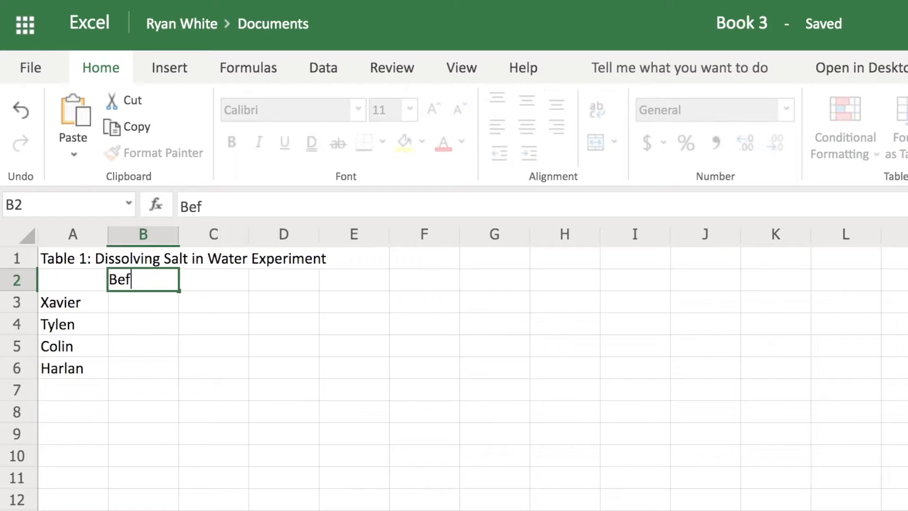
type("ore (g)")
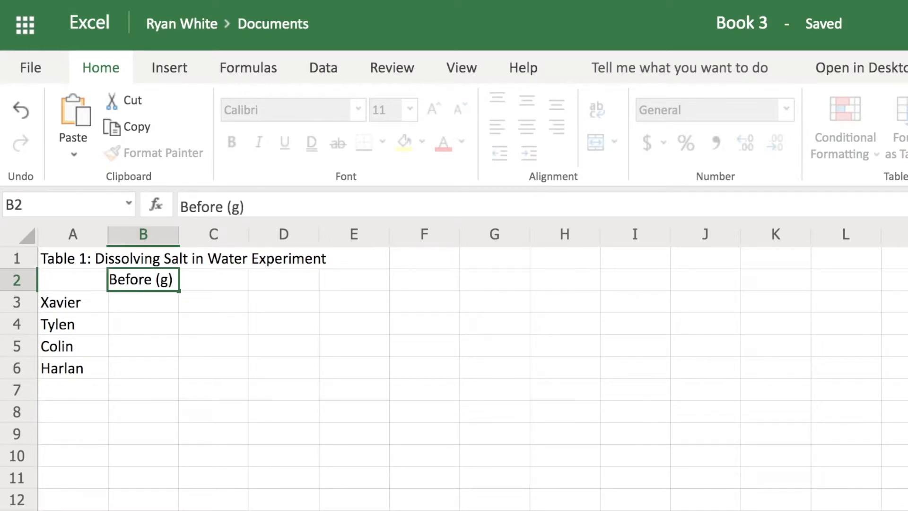
left_click(172, 302)
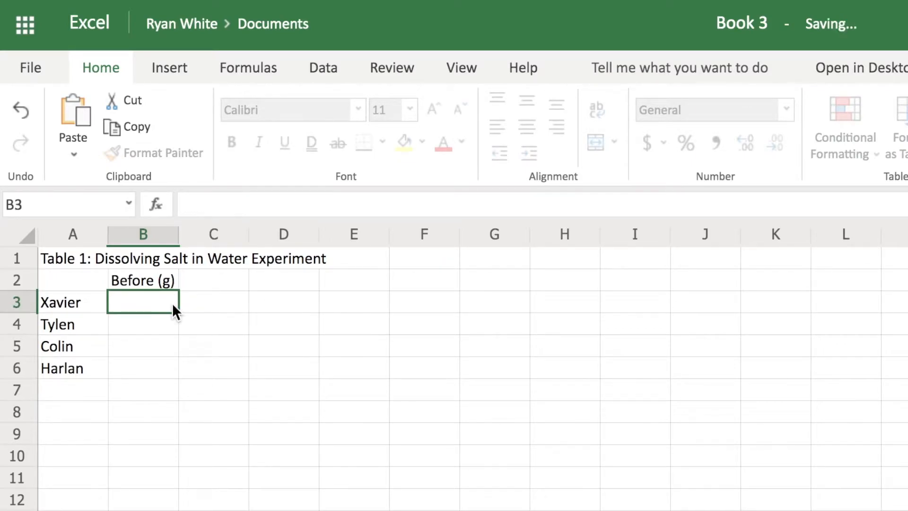
left_click(164, 277)
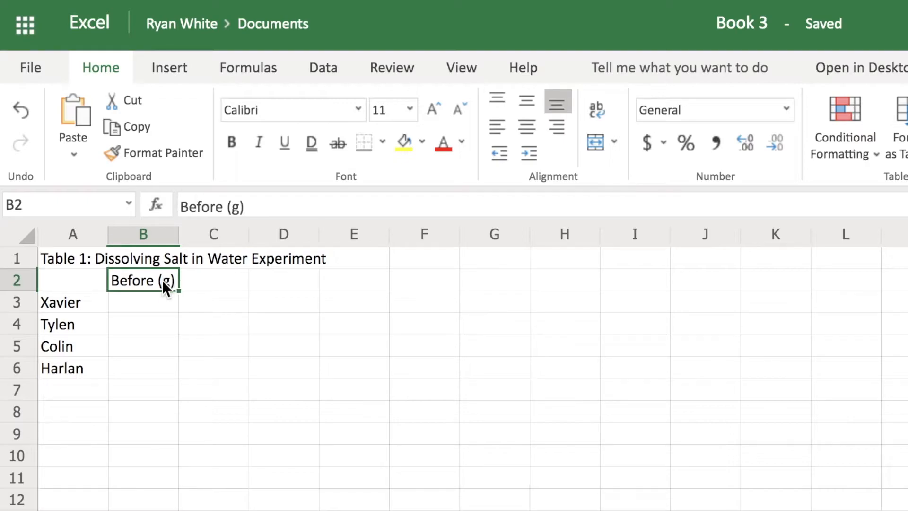
left_click(181, 207)
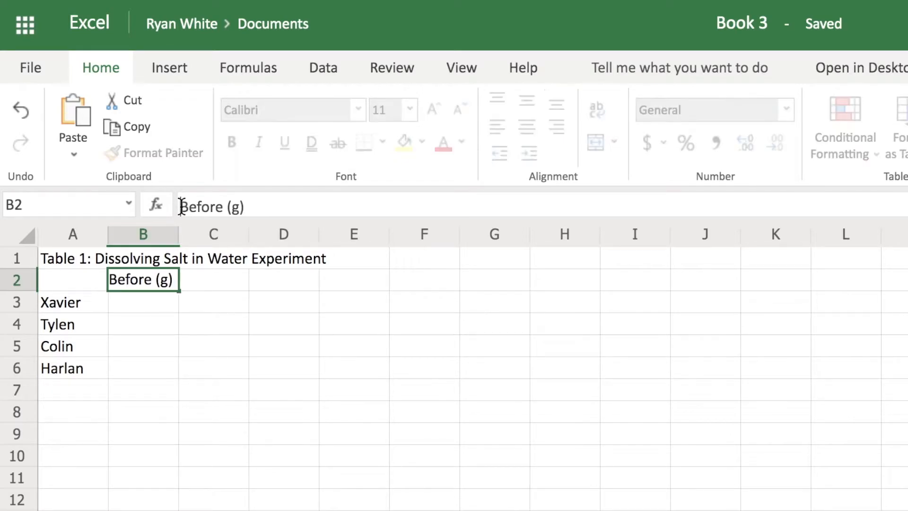
type("Mass")
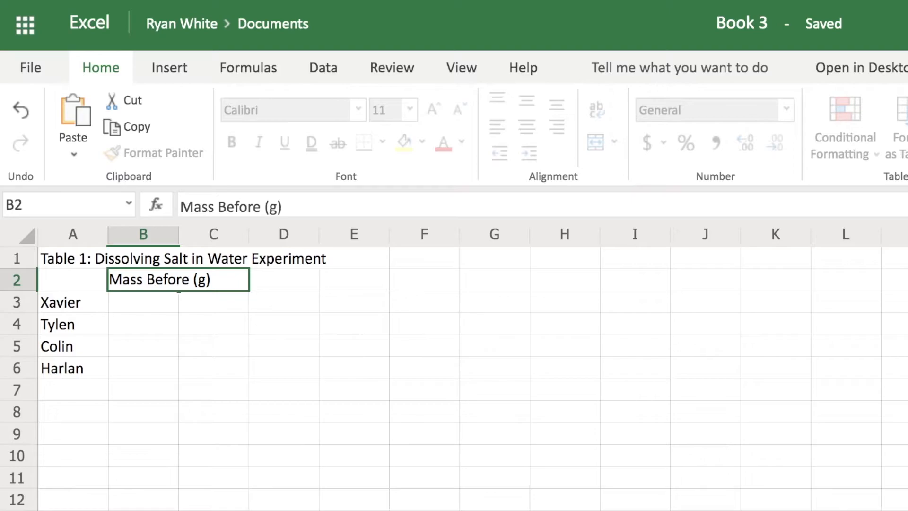
left_click(163, 309)
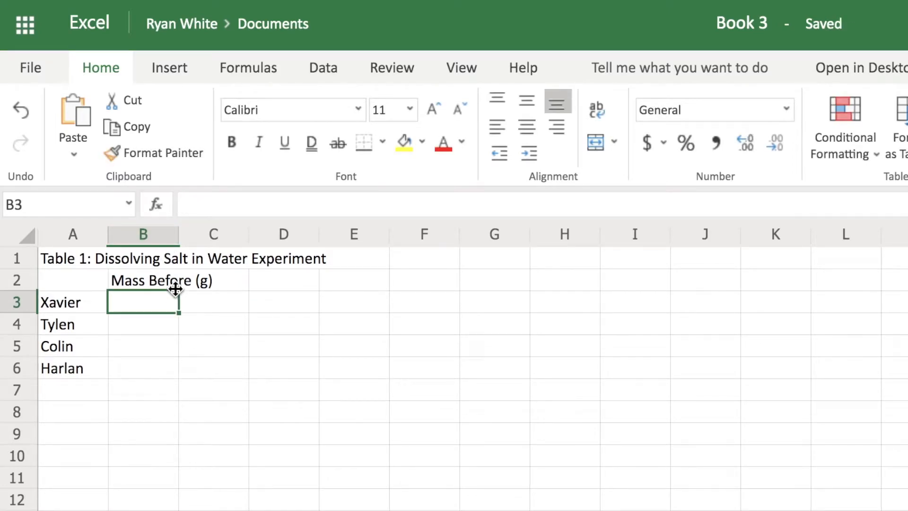
left_click_drag(180, 237, 218, 235)
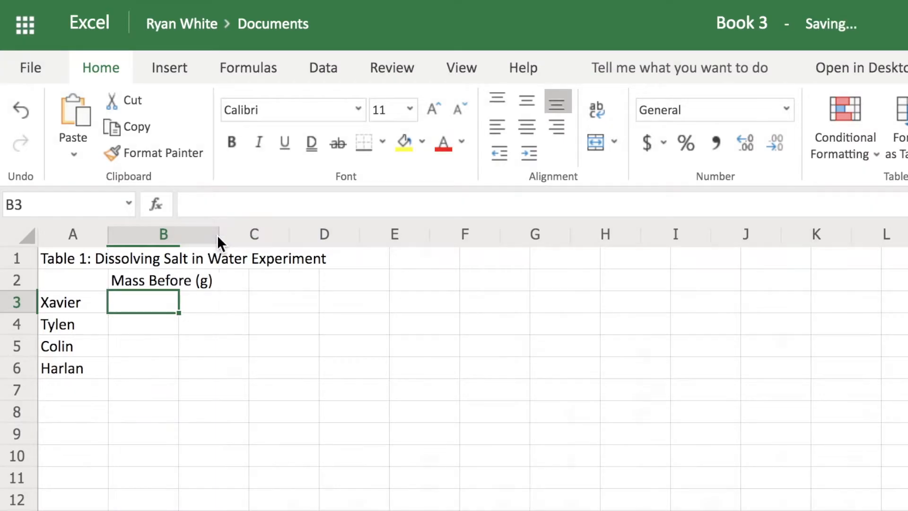
Step: Enter the header Mass After (g) in cell C2 and widen column C to fit it
left_click(263, 279)
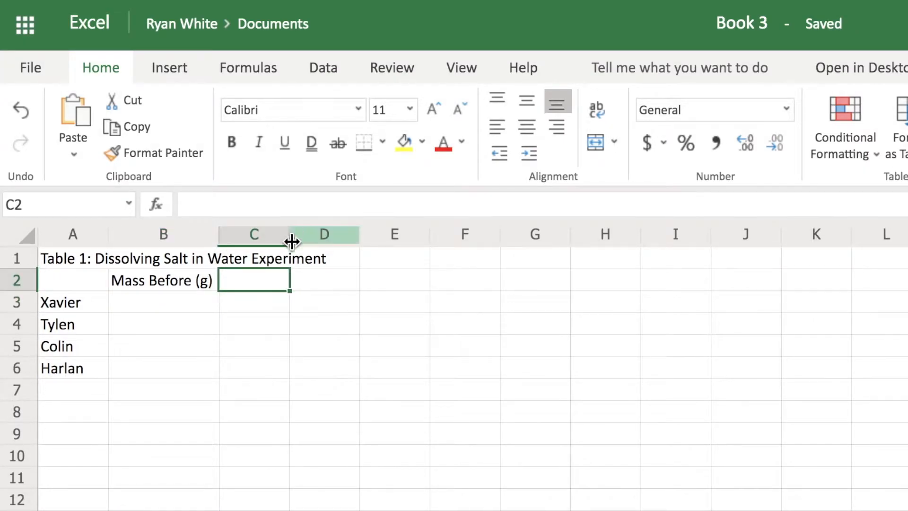
type("Mass Adter")
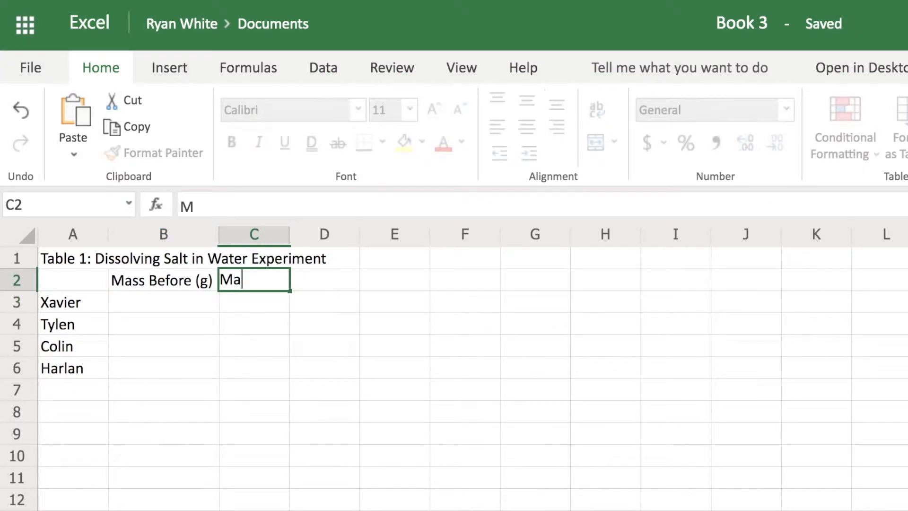
key("BackSpace")
key("BackSpace")
key("BackSpace")
type("fter (g)")
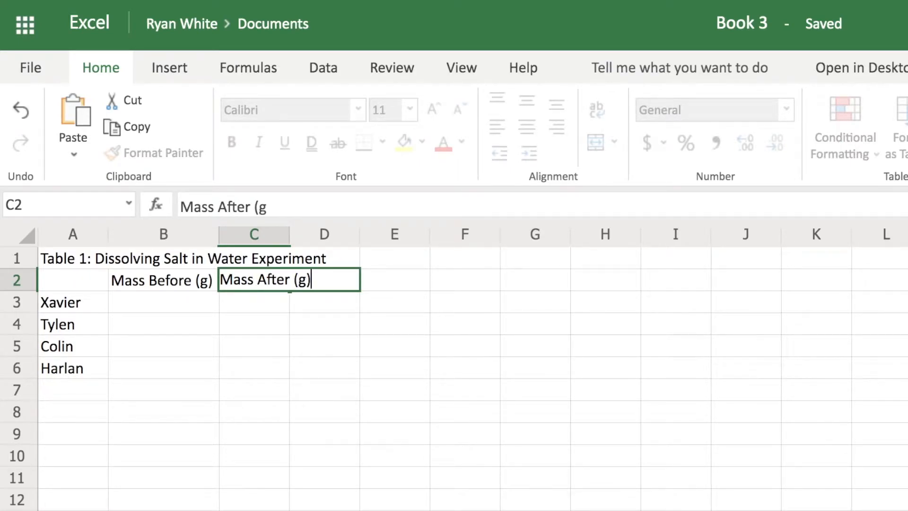
key("Return")
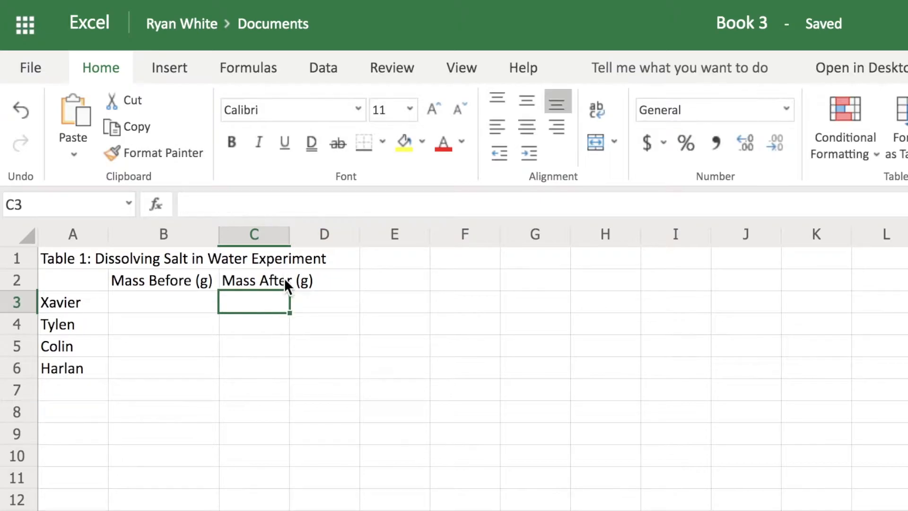
left_click_drag(289, 236, 321, 237)
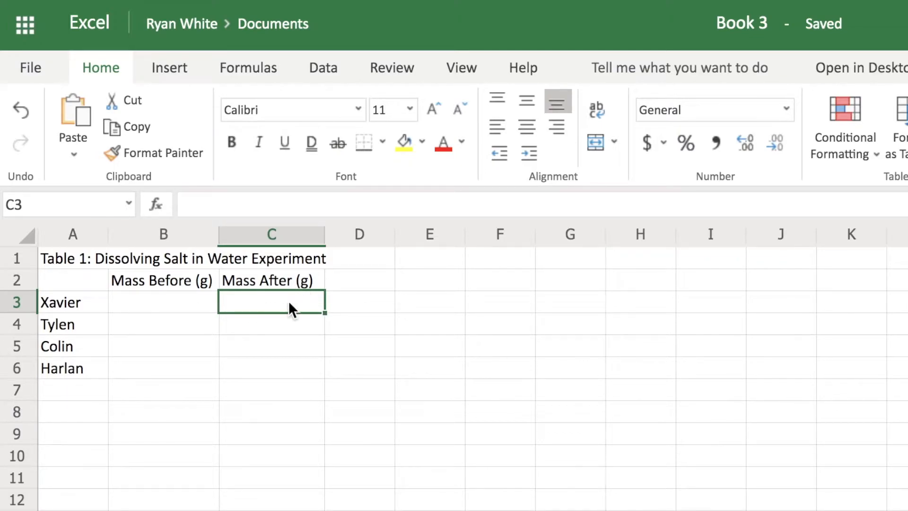
Step: Enter the header Mass Difference (g) in cell D2 and widen column D to fit it
left_click(369, 280)
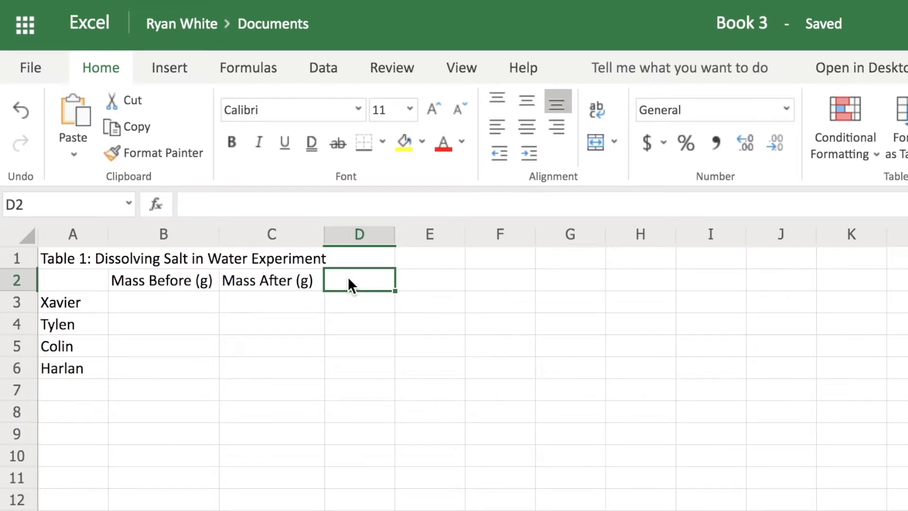
type("Mass Di")
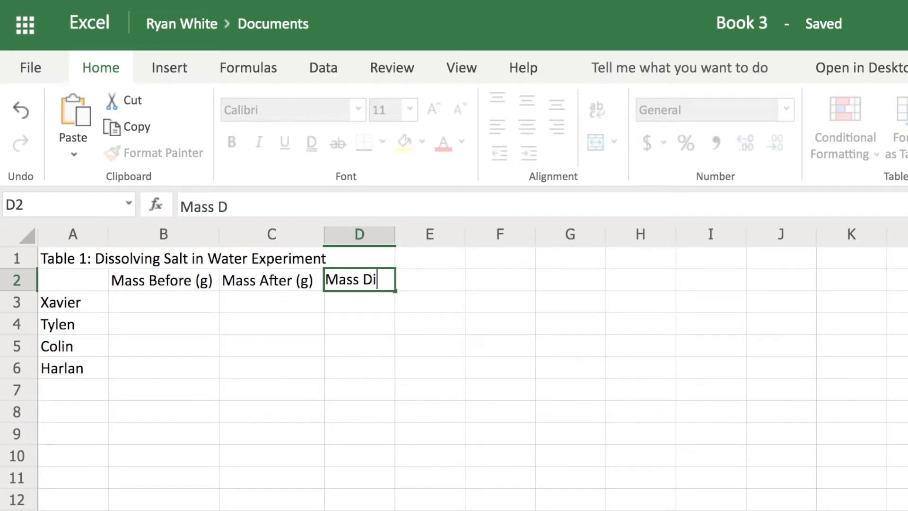
type("fference (g)")
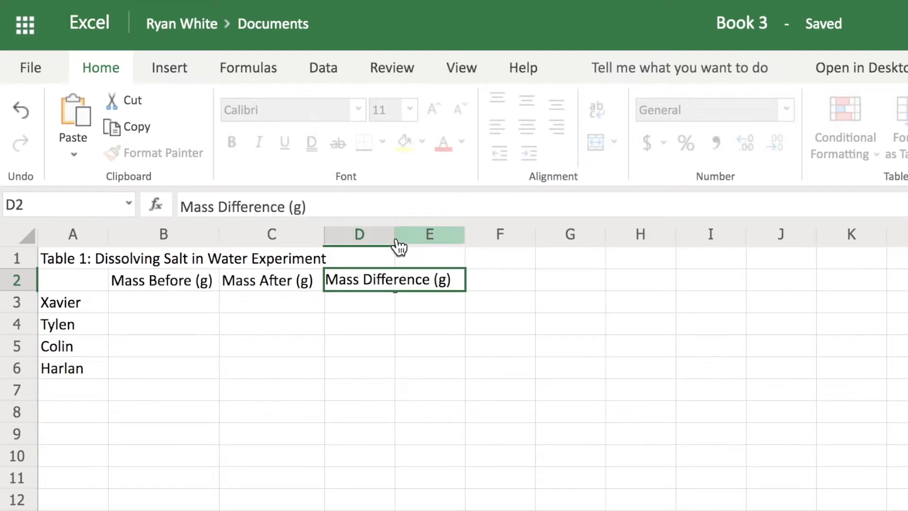
left_click_drag(397, 240, 439, 241)
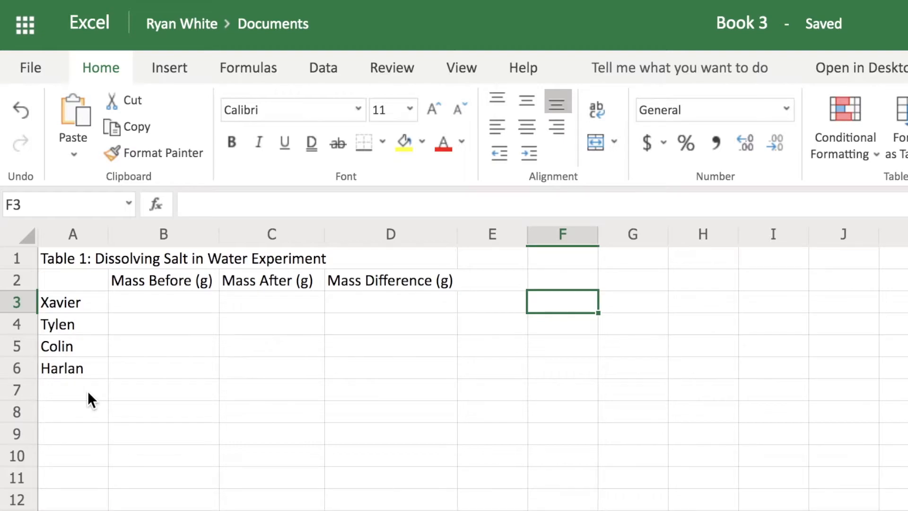
Step: Add the label Average in cell A7 and make it bold
left_click(87, 391)
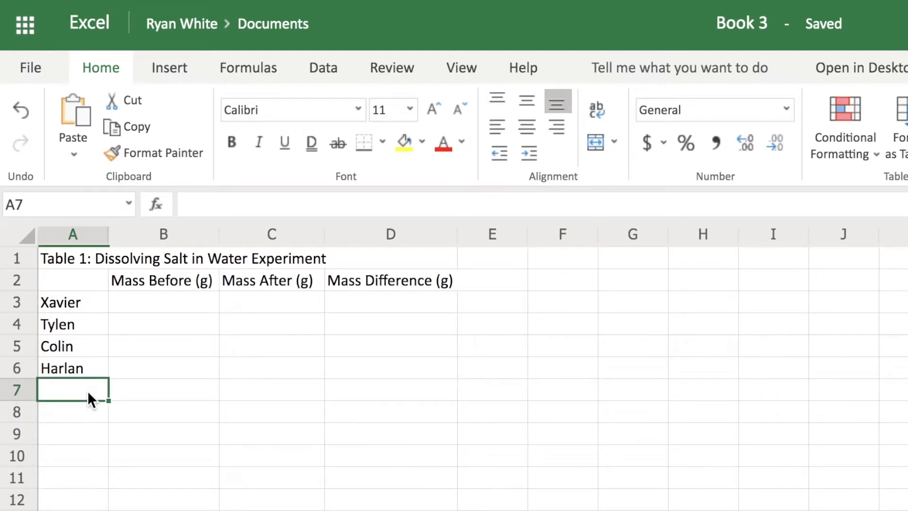
type("Average")
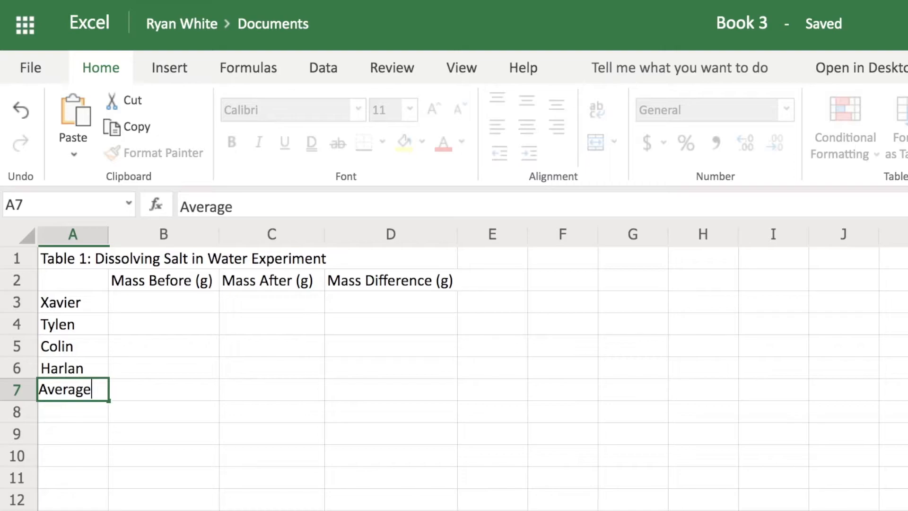
left_click(94, 418)
left_click(87, 390)
left_click(231, 144)
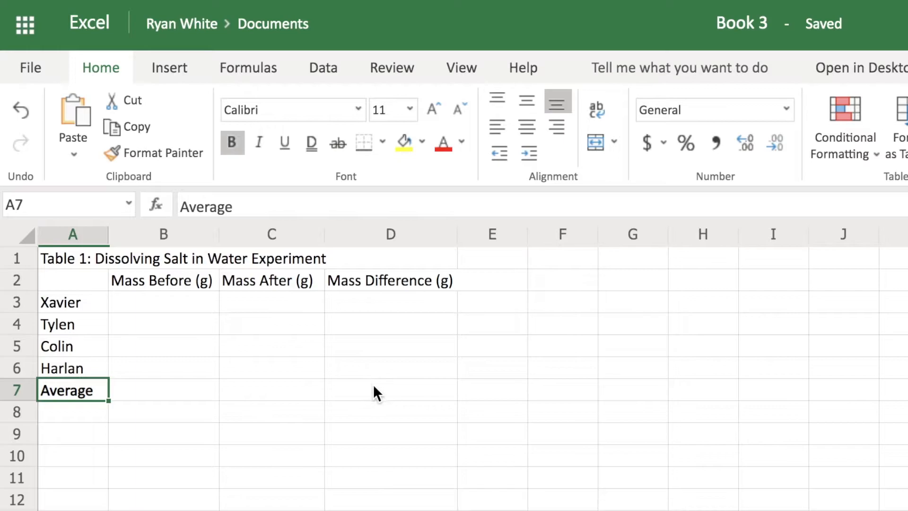
Step: Fill B3:B6 with 11.12, 13.65, 17.94, 76.45 and C3:C6 with 11.15, 13.45, 17.6, 75.98
left_click(345, 411)
left_click(357, 392)
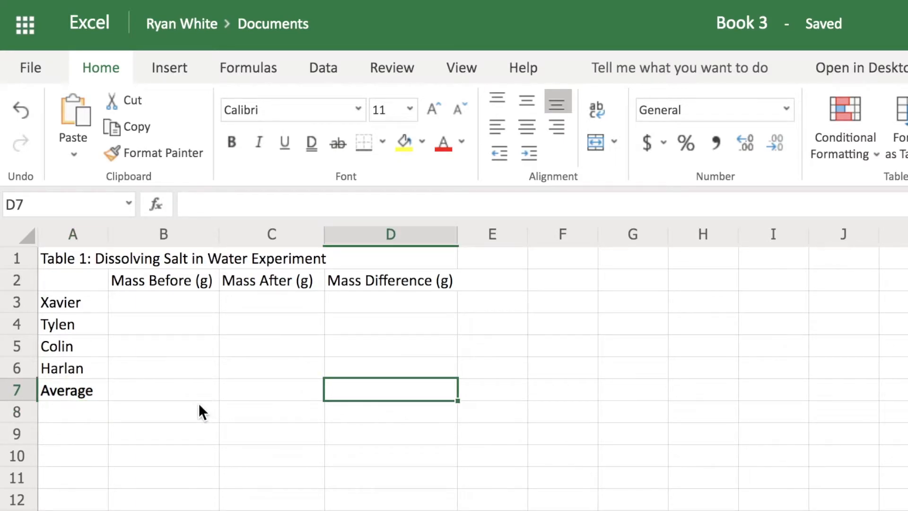
left_click(181, 299)
type("11.15")
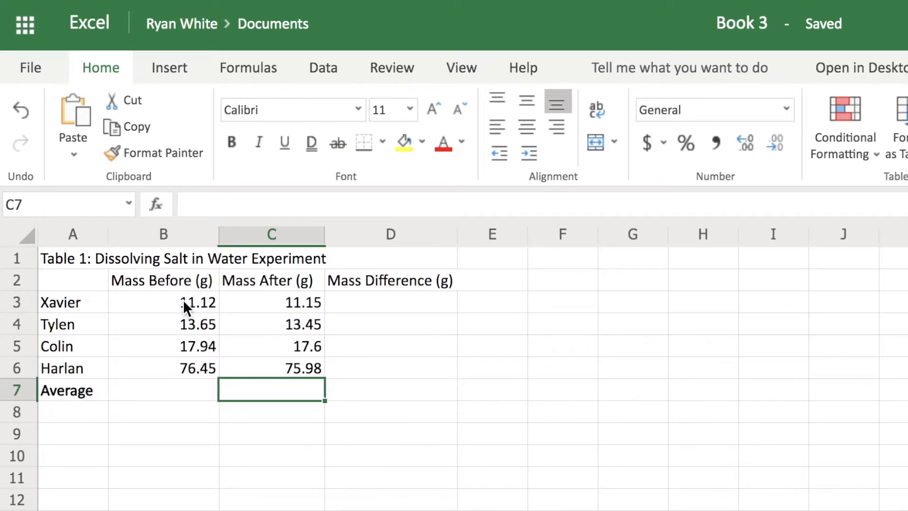
Step: Enter the formula =C3-B3 in cell D3 to compute Xavier's mass difference
left_click(352, 307)
type("=")
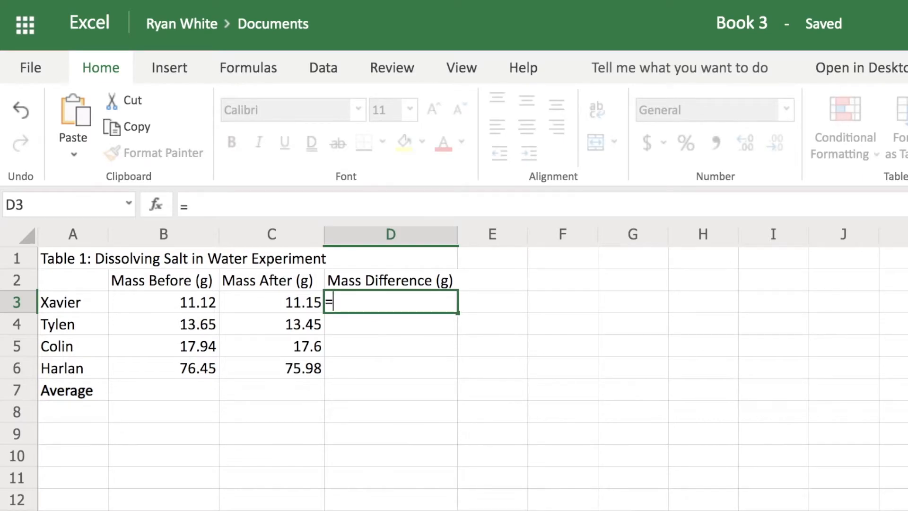
left_click(263, 295)
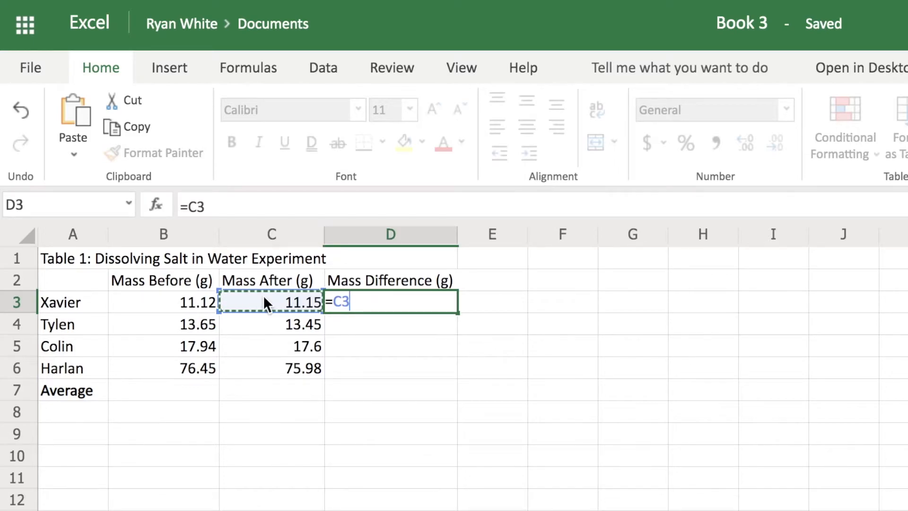
type("-")
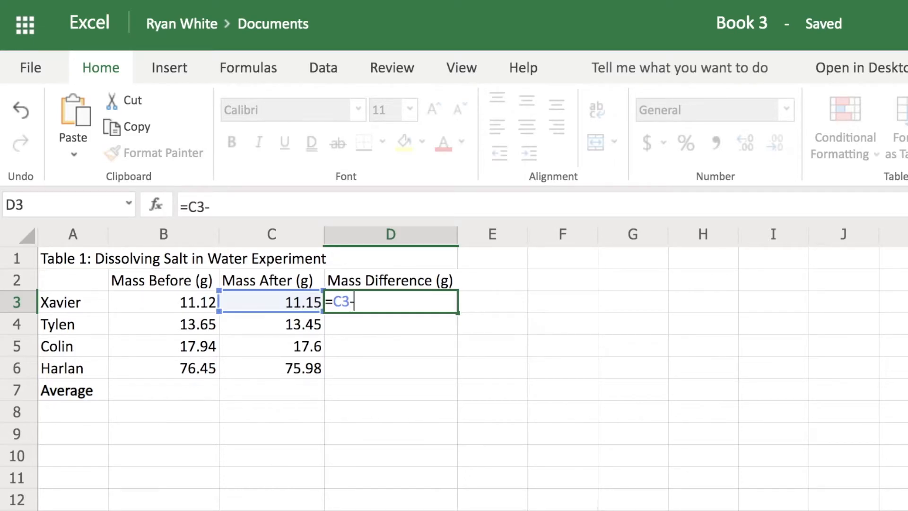
left_click(182, 299)
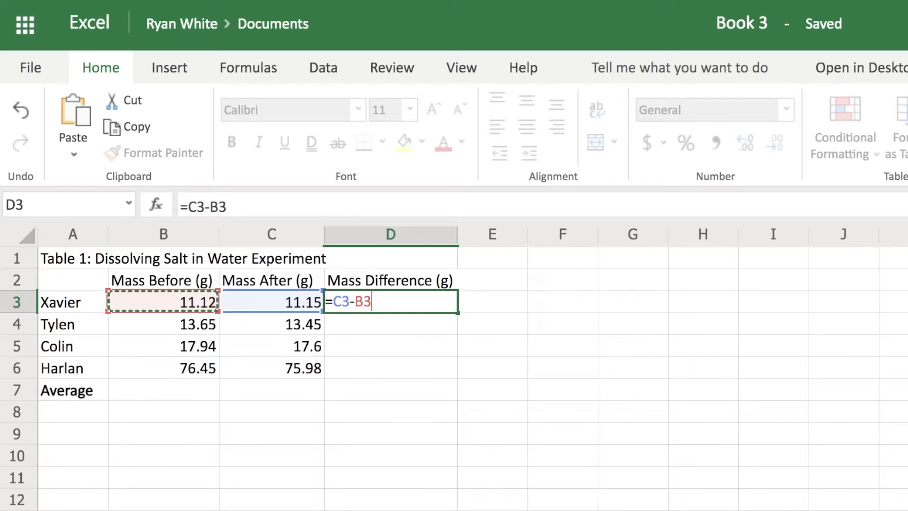
key("Return")
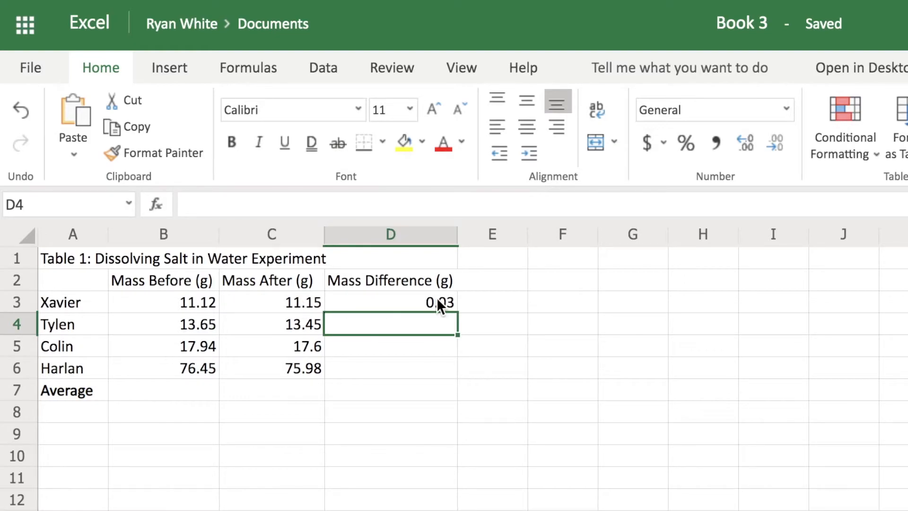
Step: Fill the mass-difference formula from D3 down through D6 for the remaining students
left_click(416, 301)
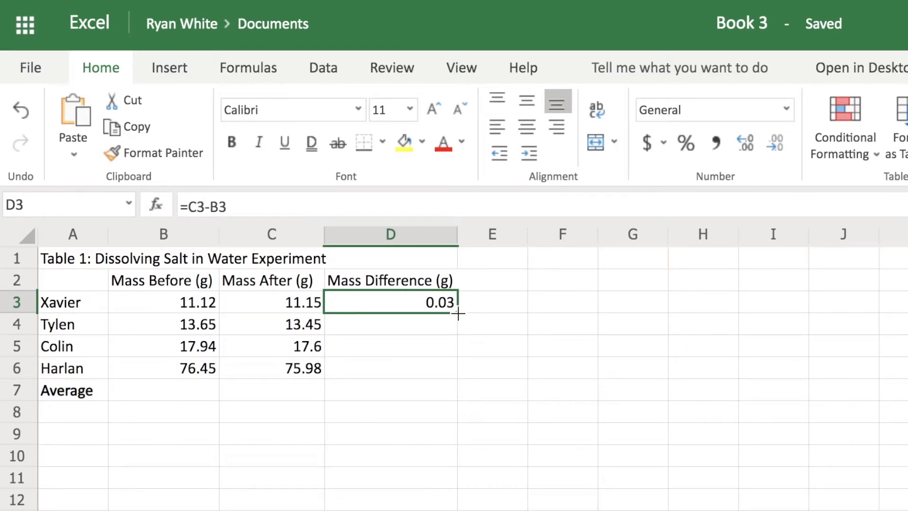
left_click_drag(458, 313, 458, 365)
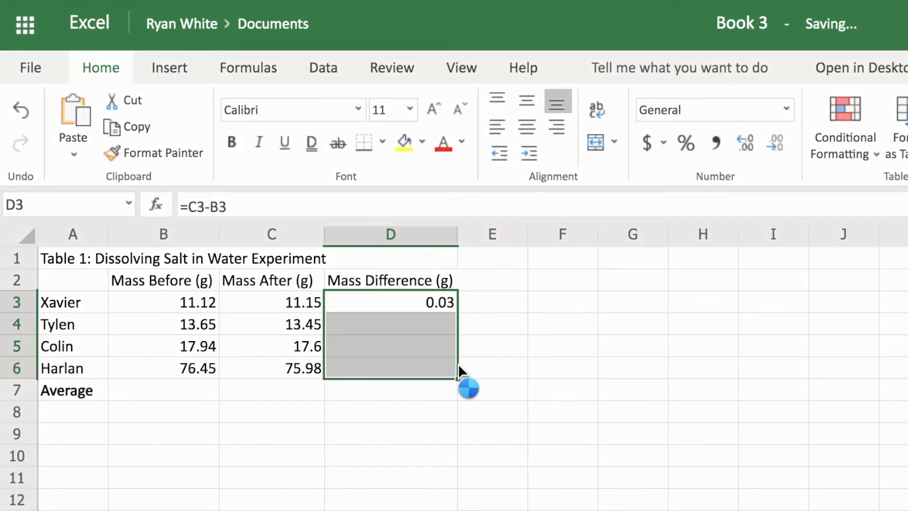
left_click(444, 392)
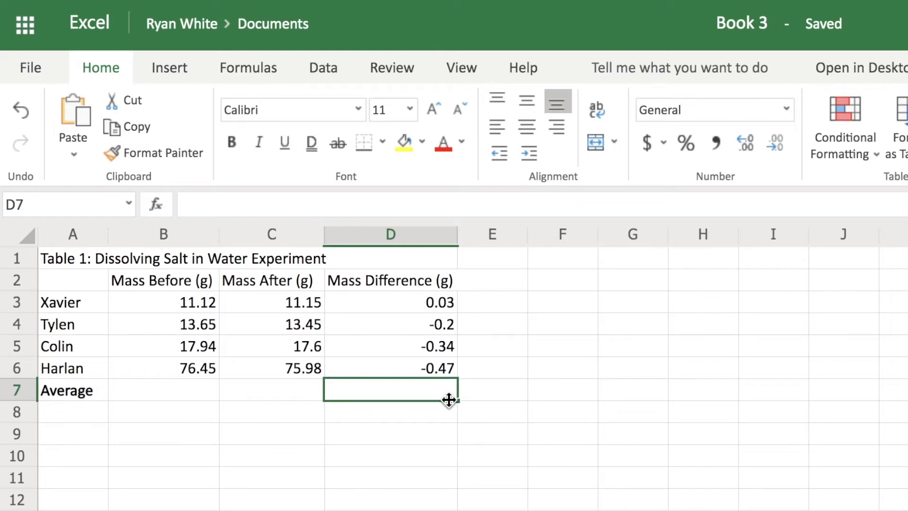
Step: Format the mass differences in D3:D6 to show two decimal places
left_click_drag(425, 299, 427, 358)
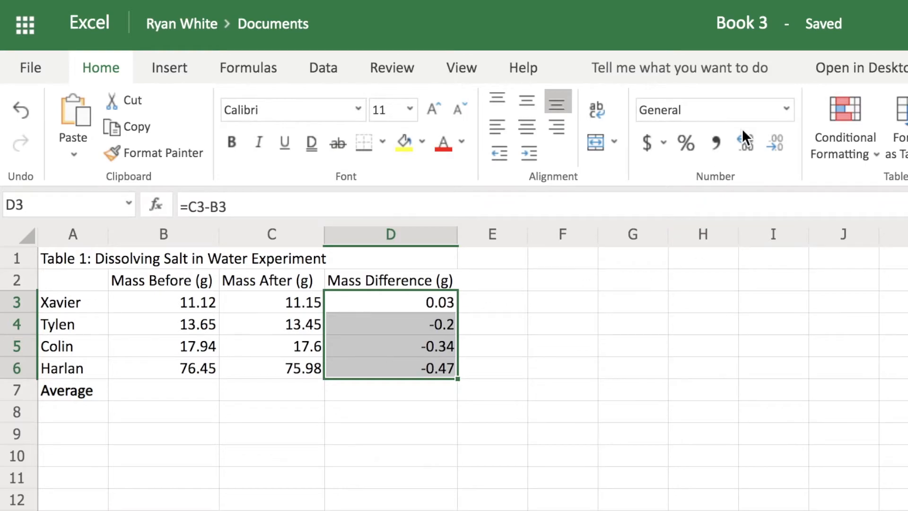
left_click(746, 144)
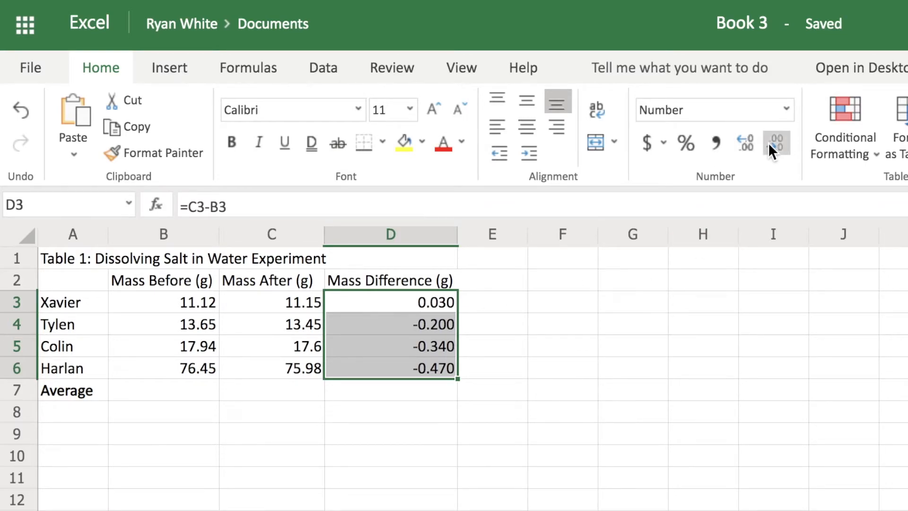
left_click(768, 143)
Step: Format the Mass After values in C3:C6 to show two decimal places
left_click_drag(303, 310, 301, 362)
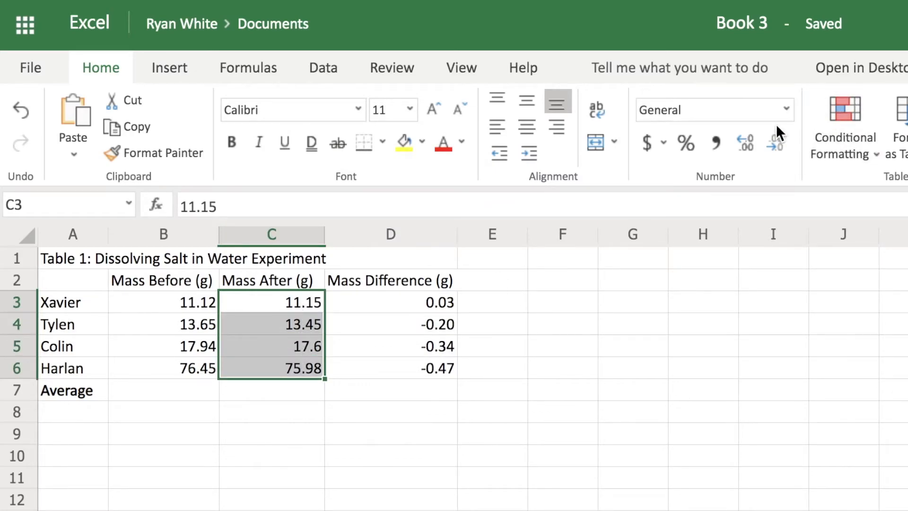
left_click(747, 141)
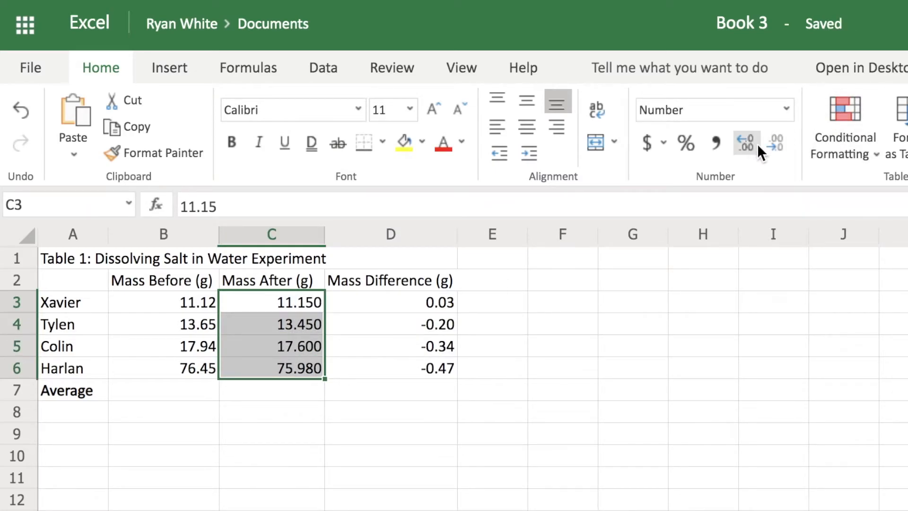
left_click(773, 141)
Step: Enter the formula =AVERAGE(D3:D6) in cell D7 to average the mass differences
left_click(387, 395)
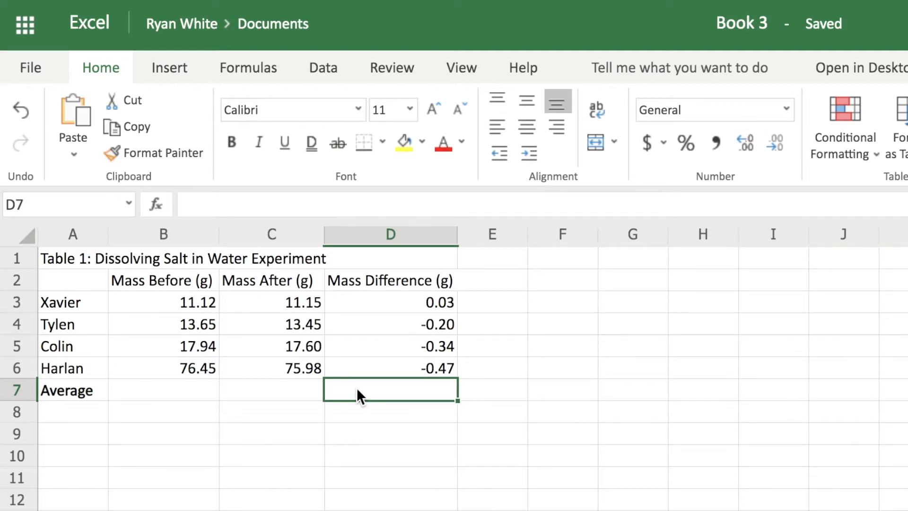
type("=")
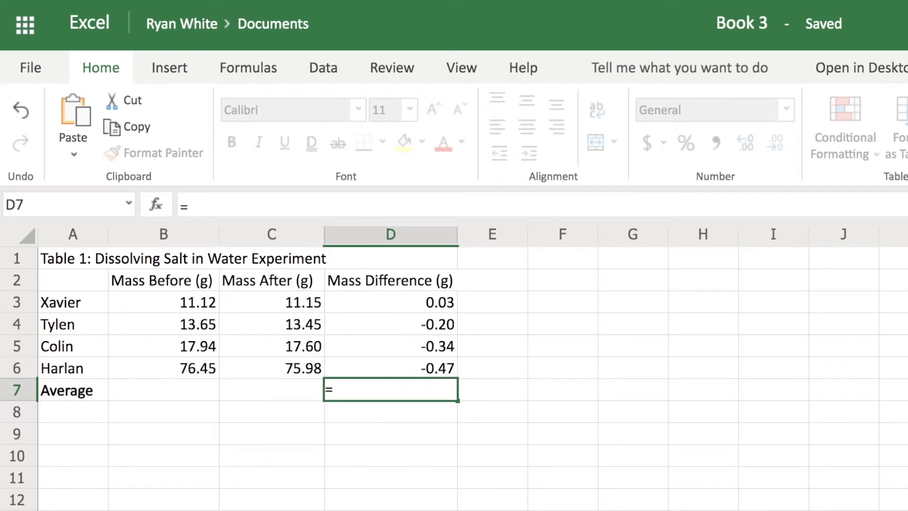
type("AV")
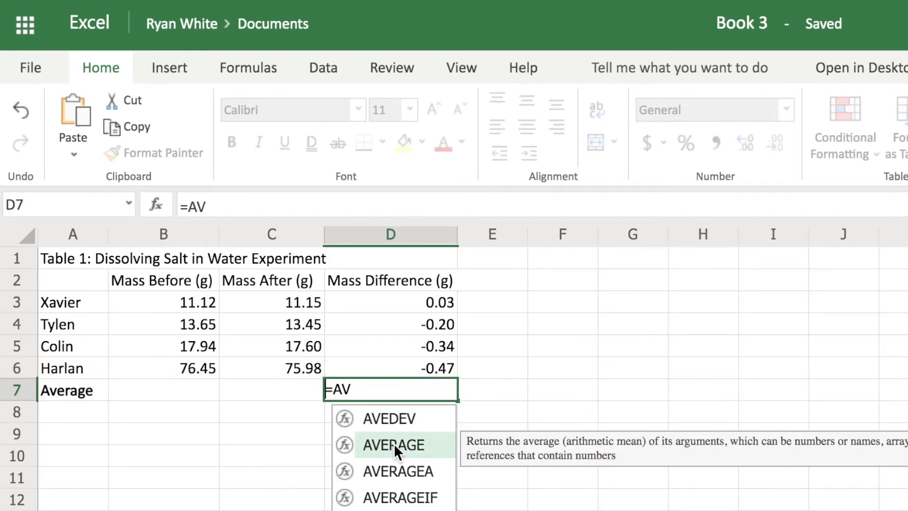
left_click(381, 442)
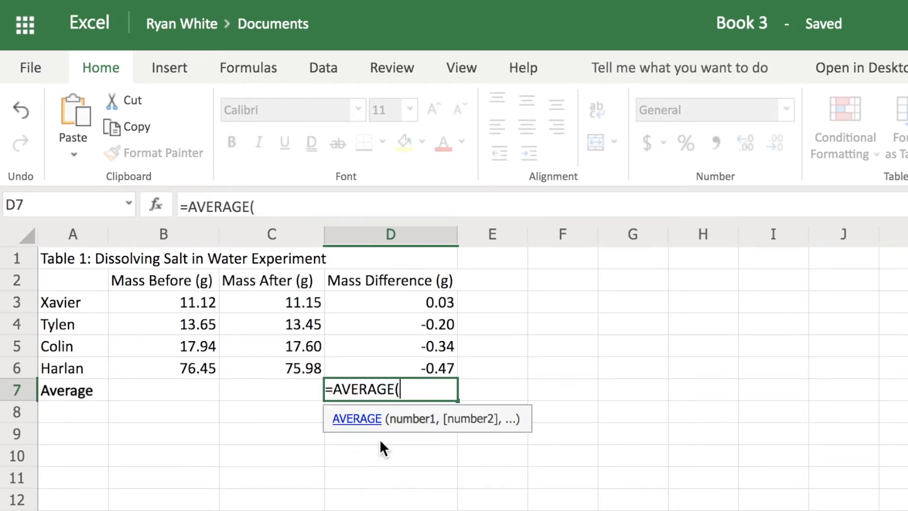
left_click_drag(431, 305, 441, 367)
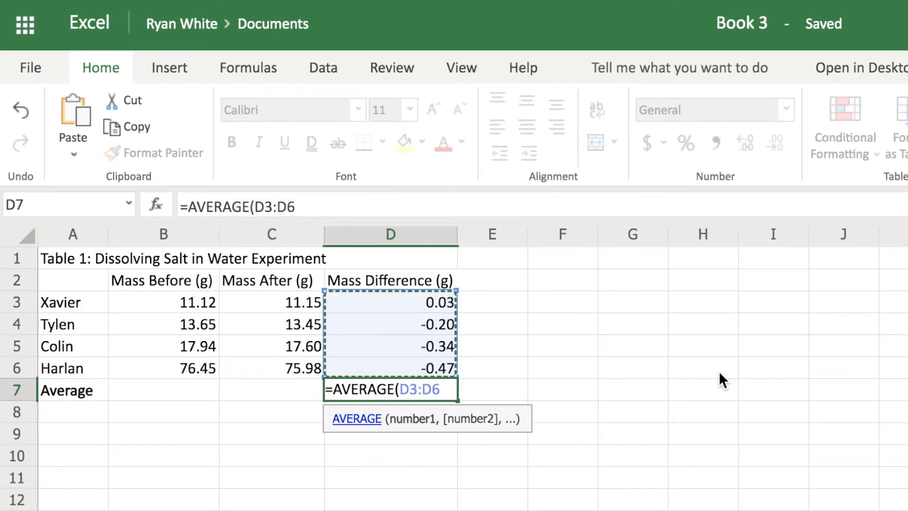
type(")")
key("Return")
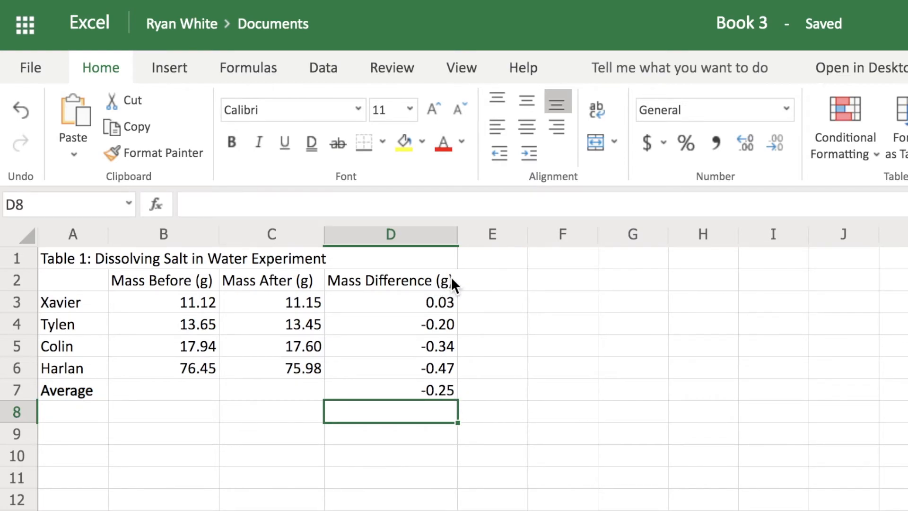
left_click(410, 393)
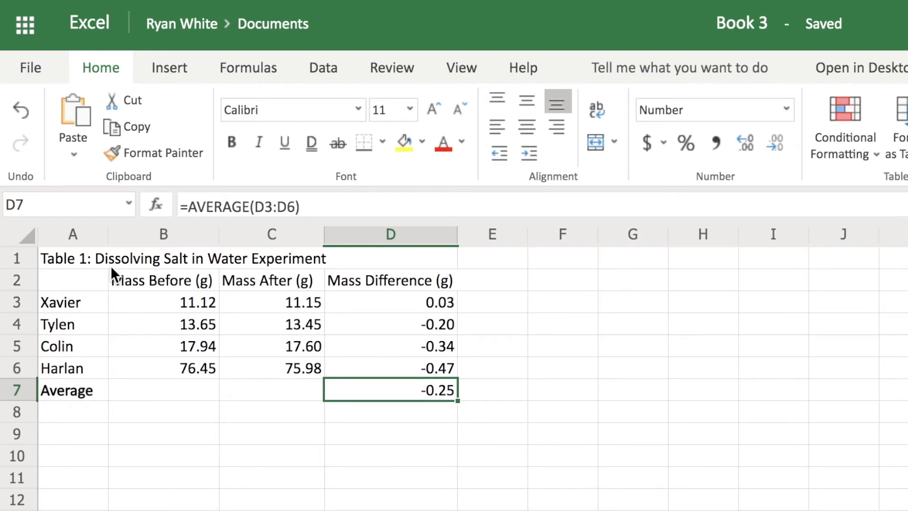
left_click_drag(89, 256, 382, 388)
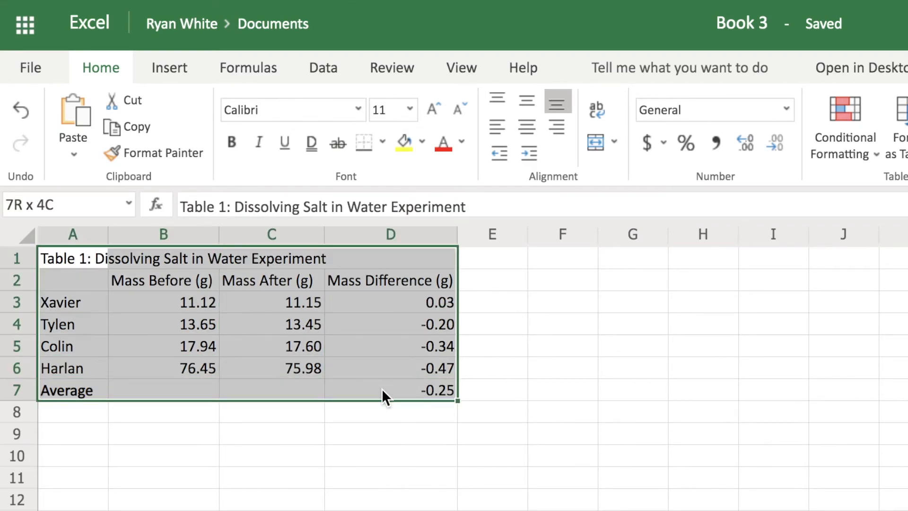
left_click(382, 388)
left_click_drag(76, 390, 410, 388)
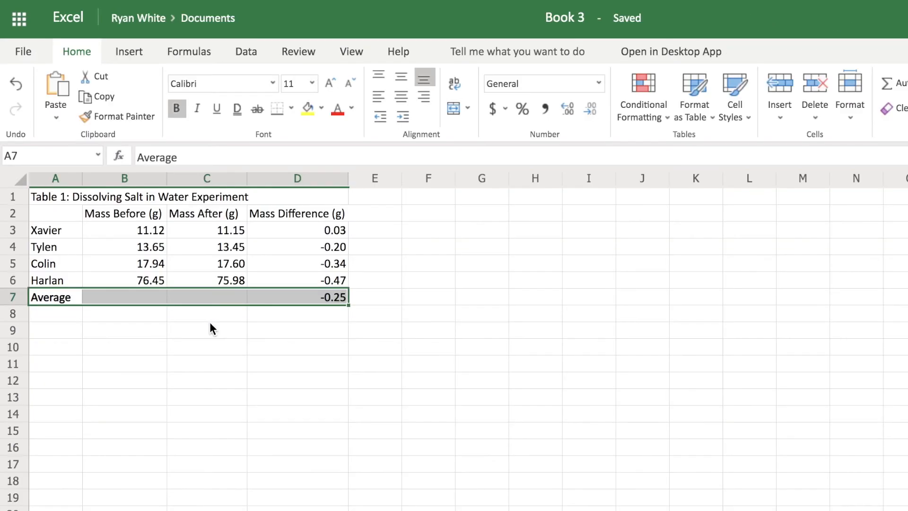
left_click(273, 428)
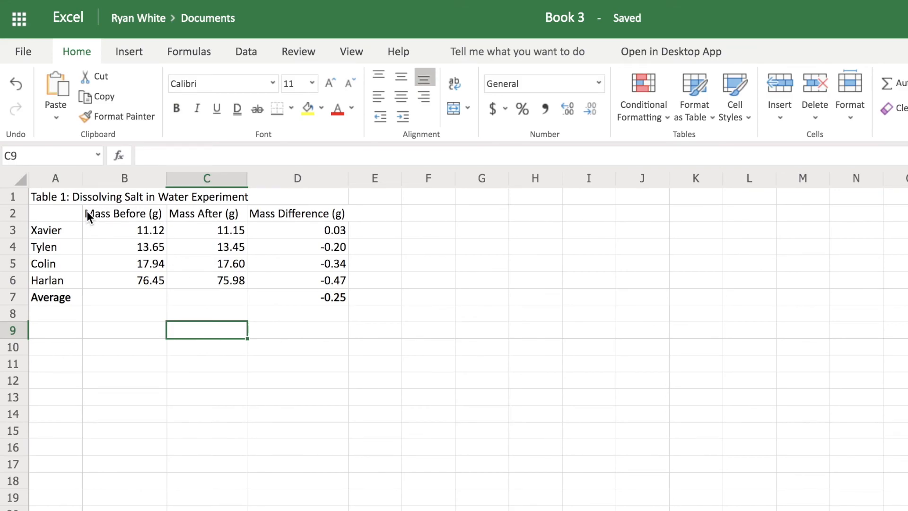
Step: Try to make the title and header rows 1–2 bold
left_click_drag(60, 196, 291, 210)
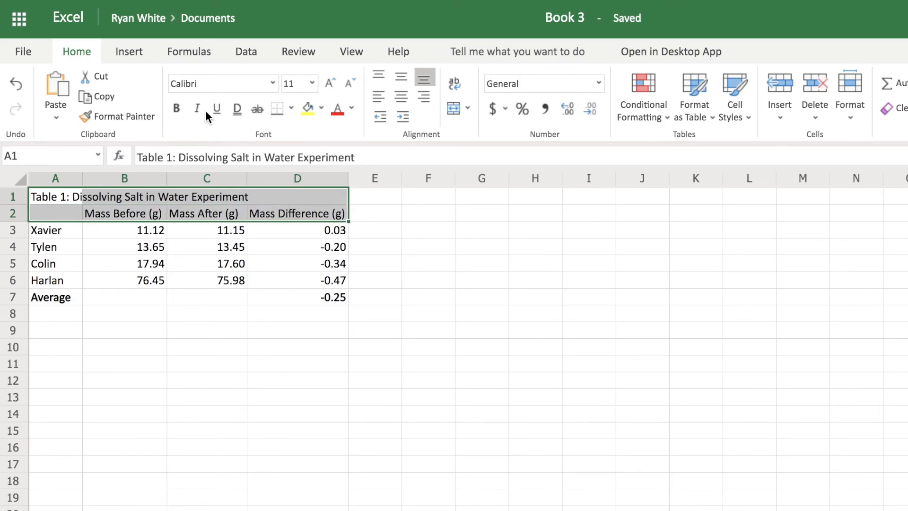
left_click(179, 107)
left_click(464, 316)
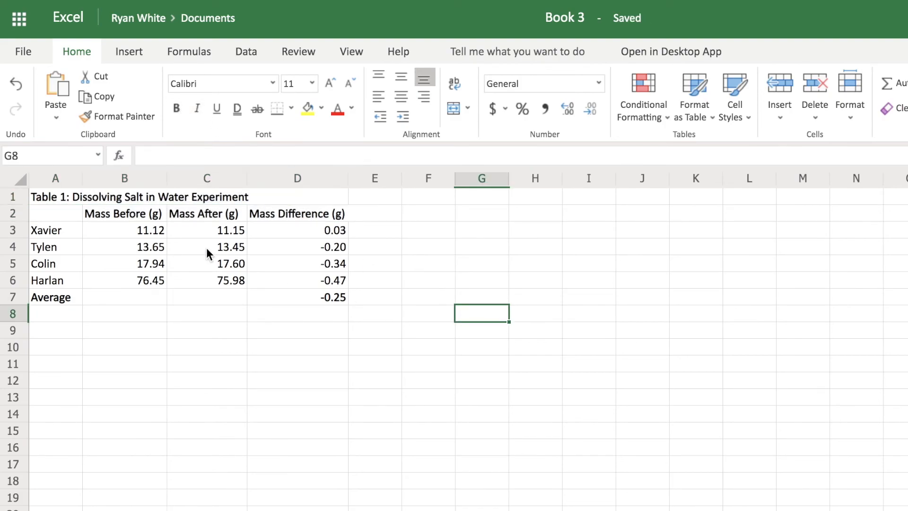
Step: Apply the Calculation cell style to the whole table range A1:D7
left_click(60, 198)
left_click_drag(57, 195, 298, 295)
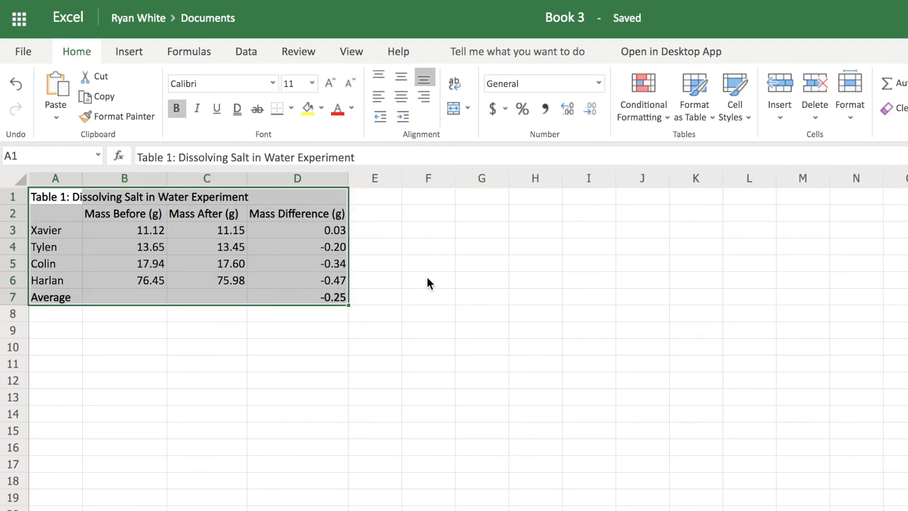
left_click(748, 117)
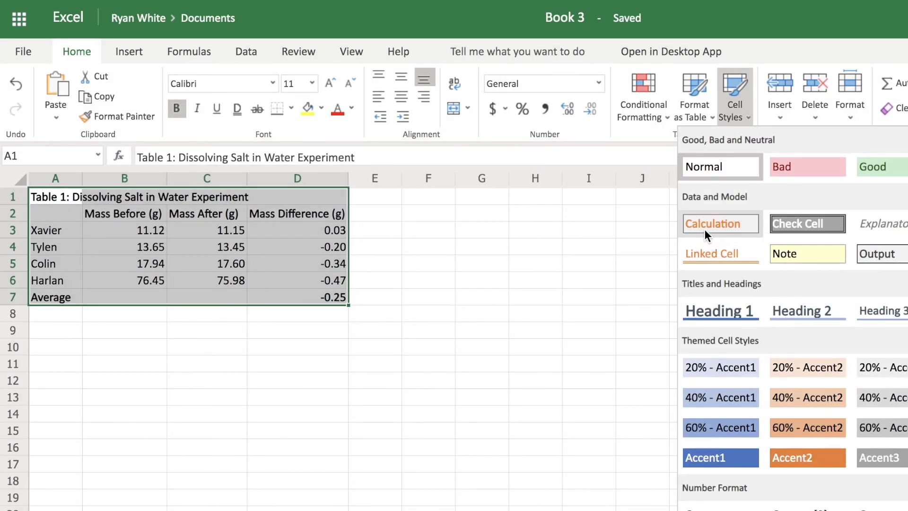
left_click(719, 223)
left_click(337, 333)
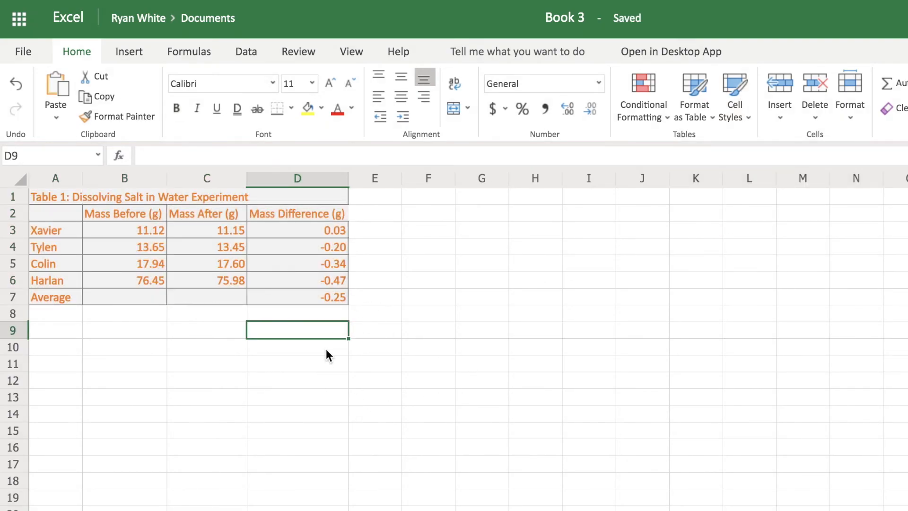
Step: Take a screenshot of the finished table area
key("super+shift+4")
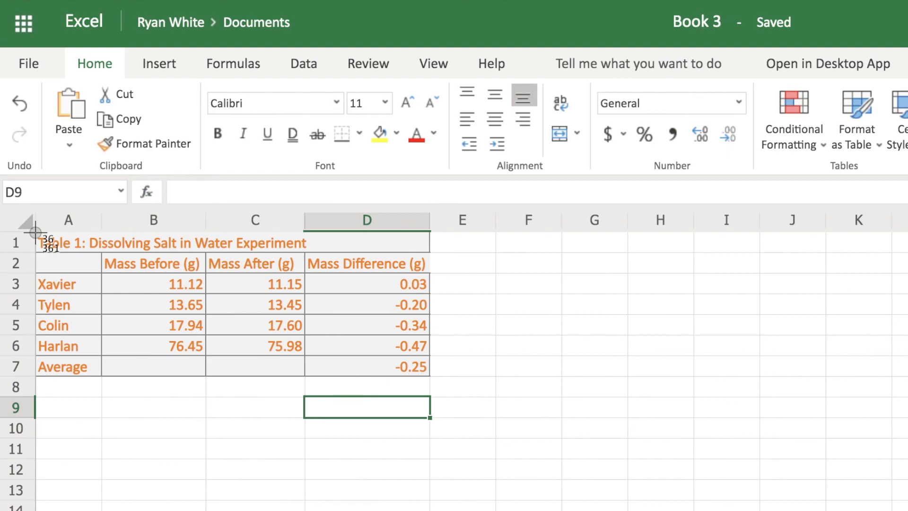
left_click_drag(36, 232, 431, 378)
left_click(484, 373)
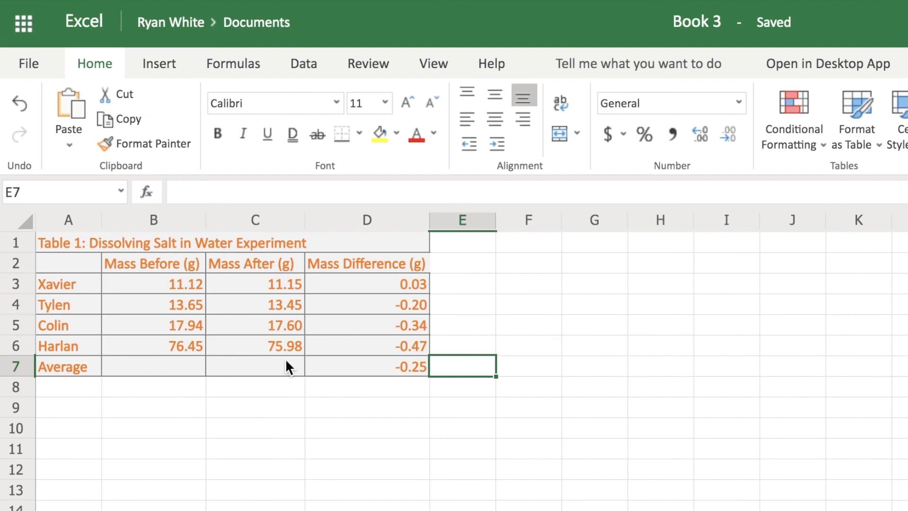